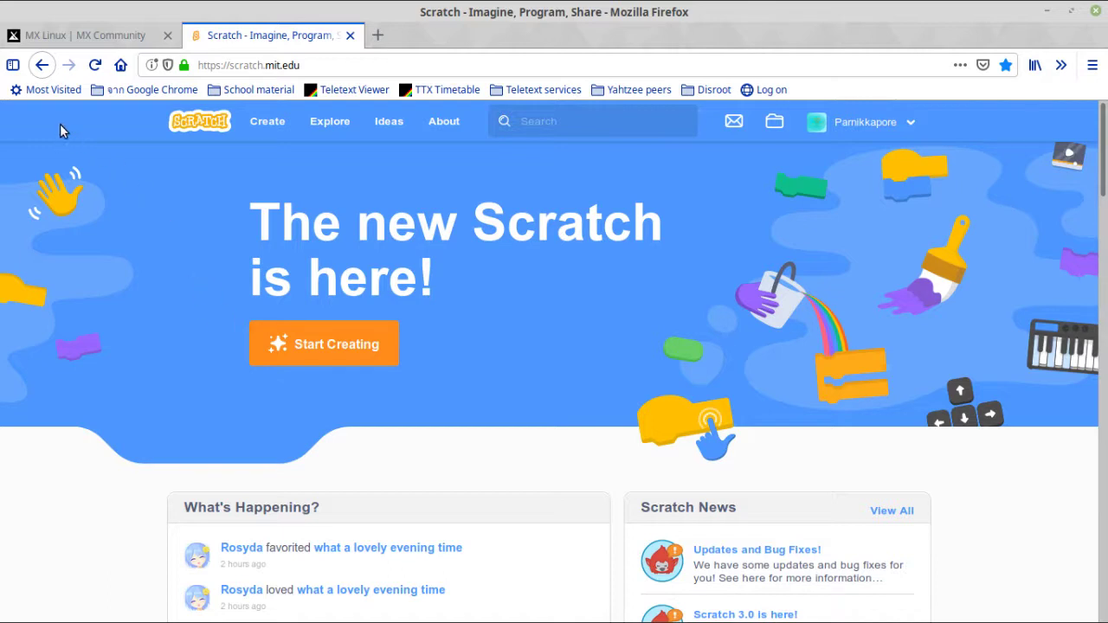
Return to the Untitled-2 editor and open the DevTools Console with its command line focused.
left_click(42, 65)
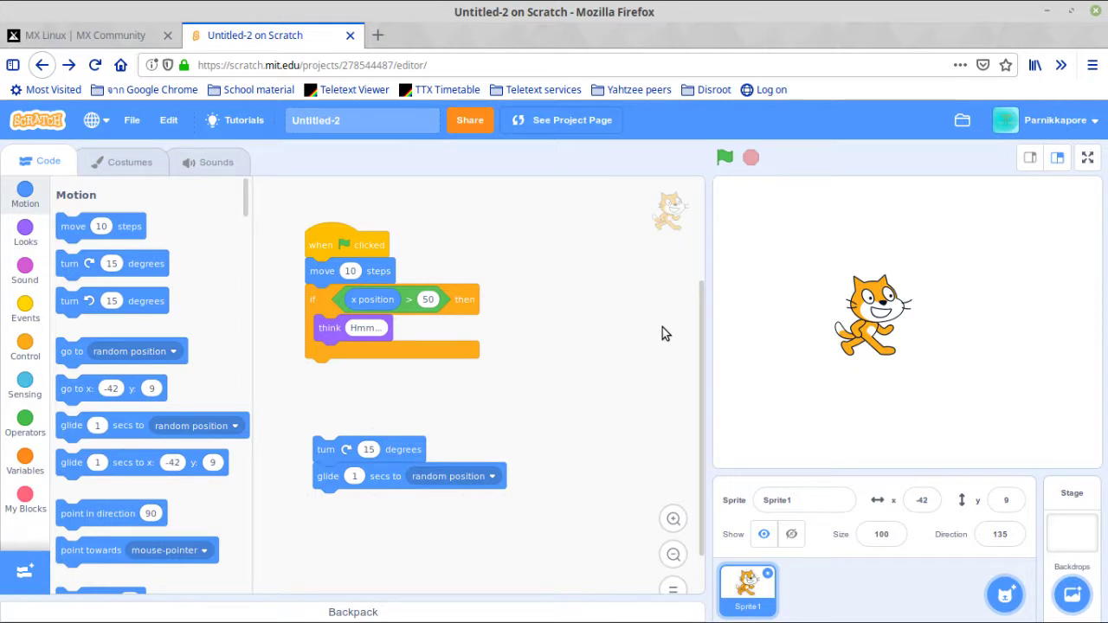
key("F12")
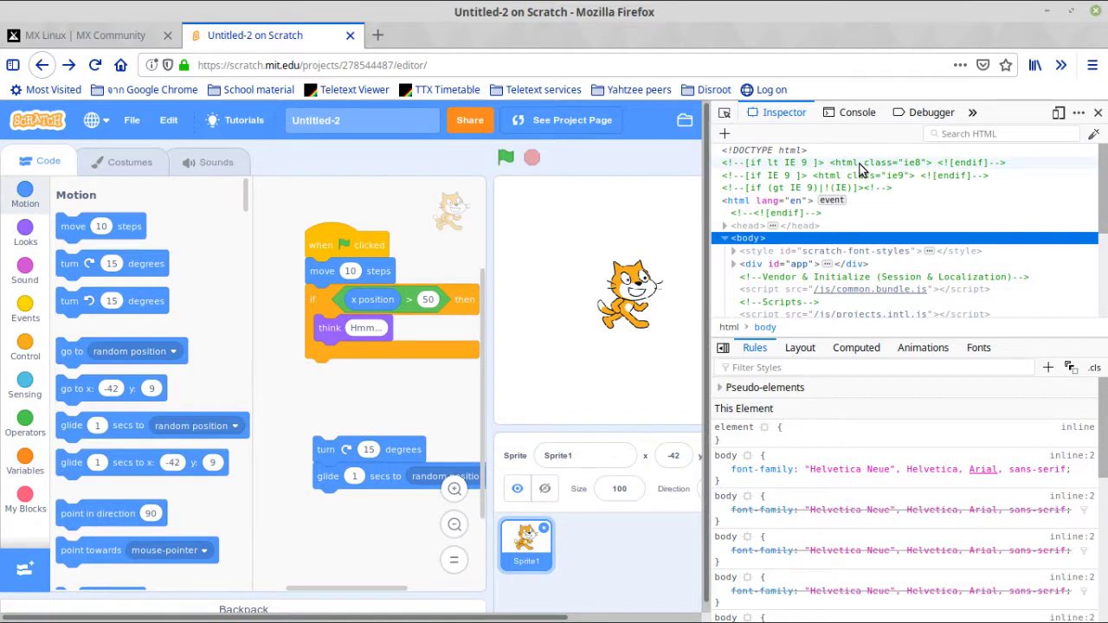
left_click(857, 112)
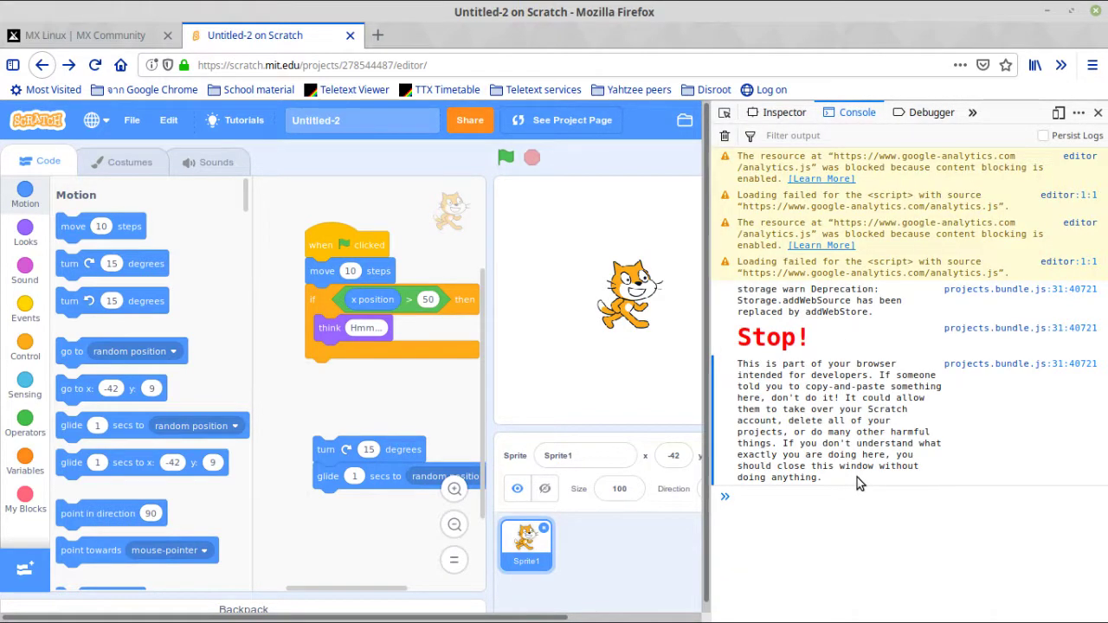
left_click(851, 534)
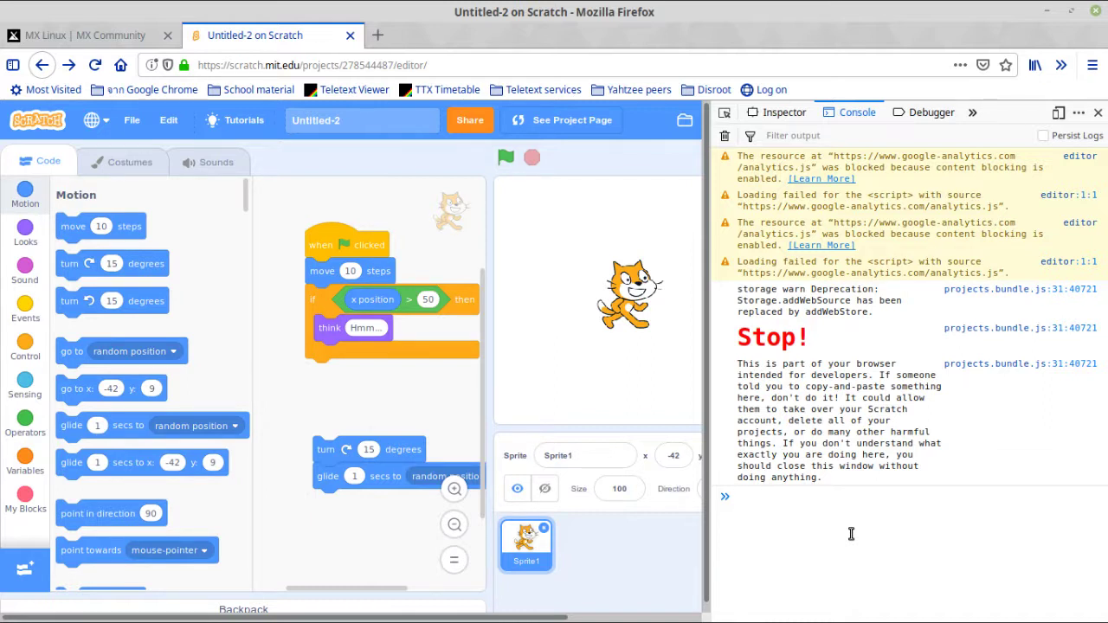
Open inline style sheet #2 in the DevTools Style Editor.
left_click(974, 112)
left_click(935, 142)
left_click(801, 173)
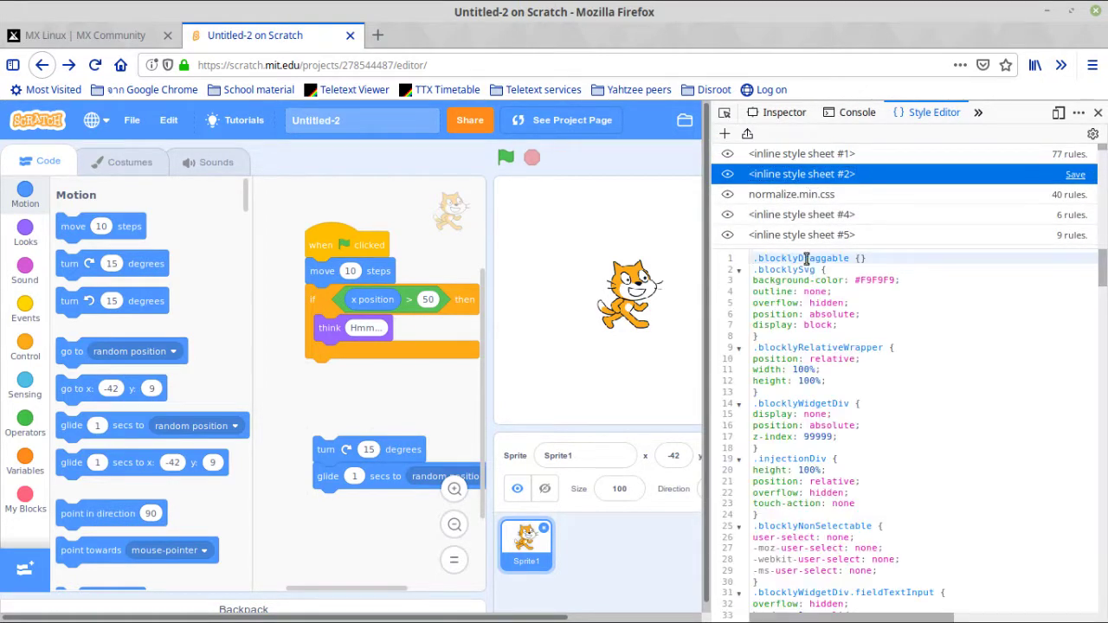
Search for 'font-weight' and change the 500 value on line 278 to bolder.
key("ctrl+f")
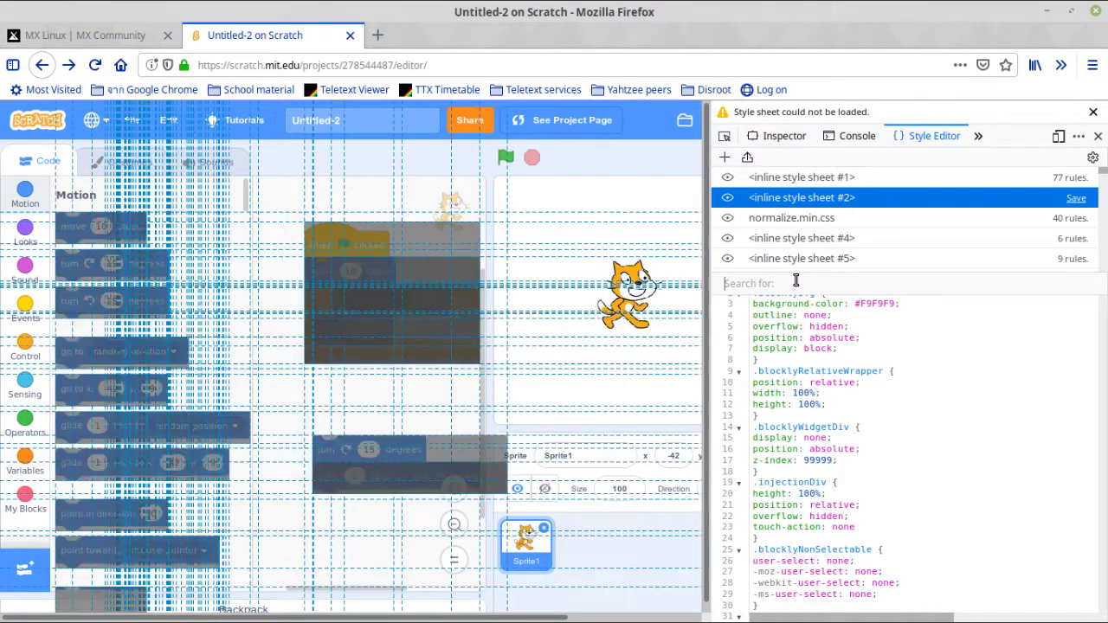
type("font")
type("-weight")
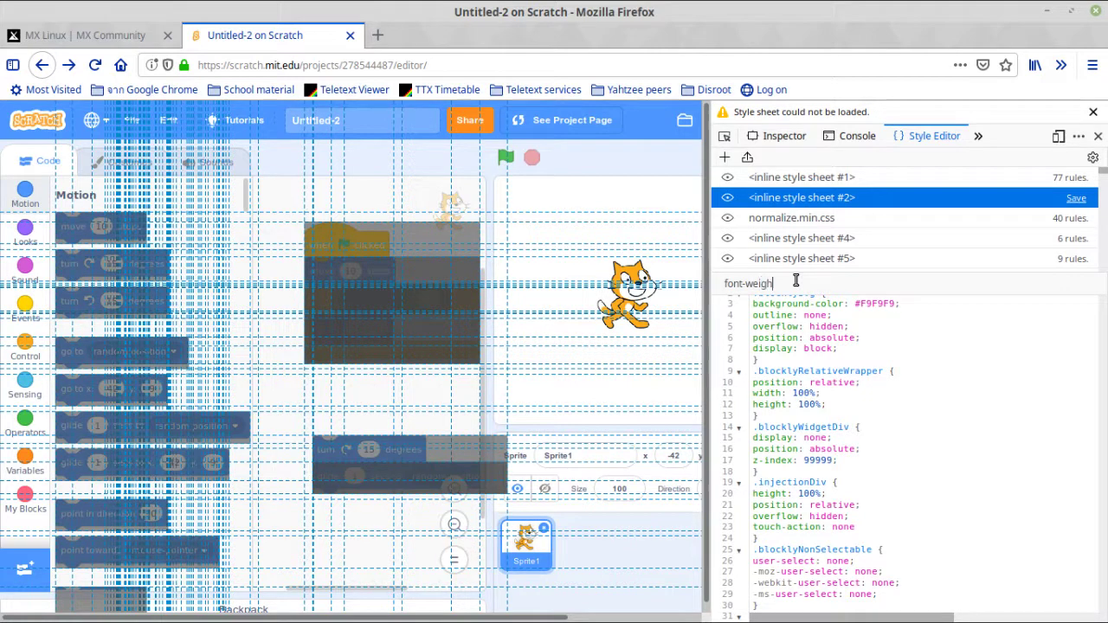
key("Return")
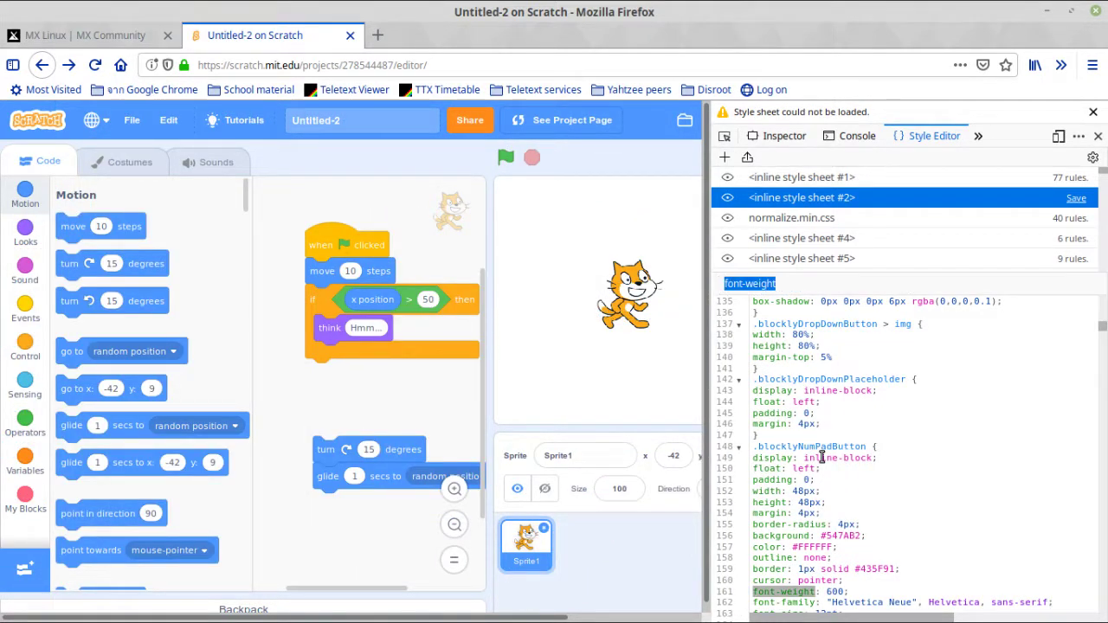
key("ctrl+g")
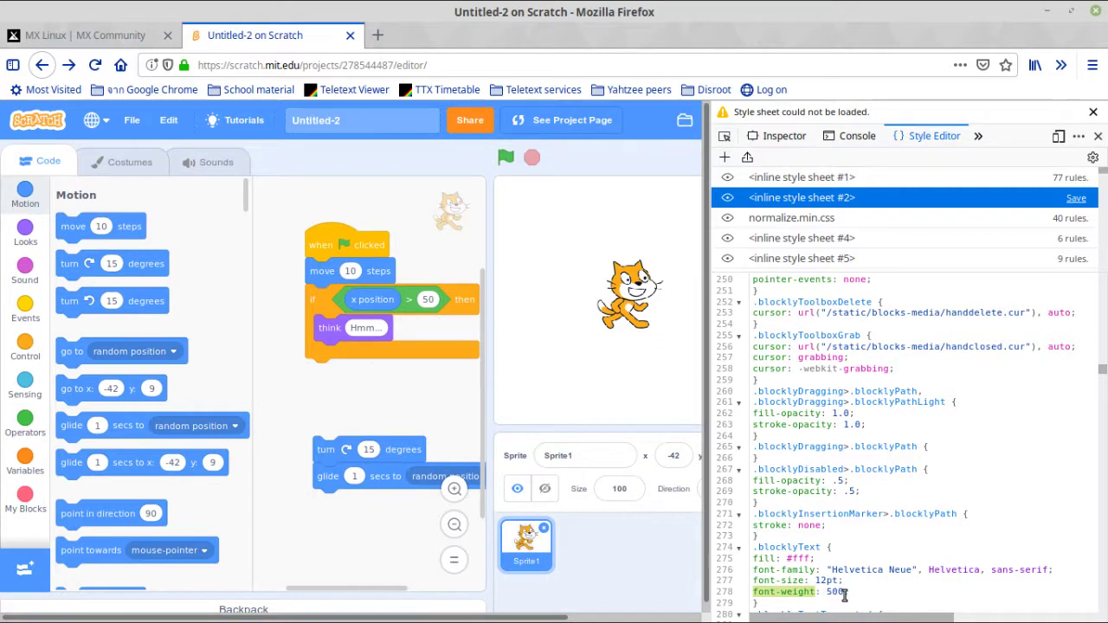
left_click(846, 593)
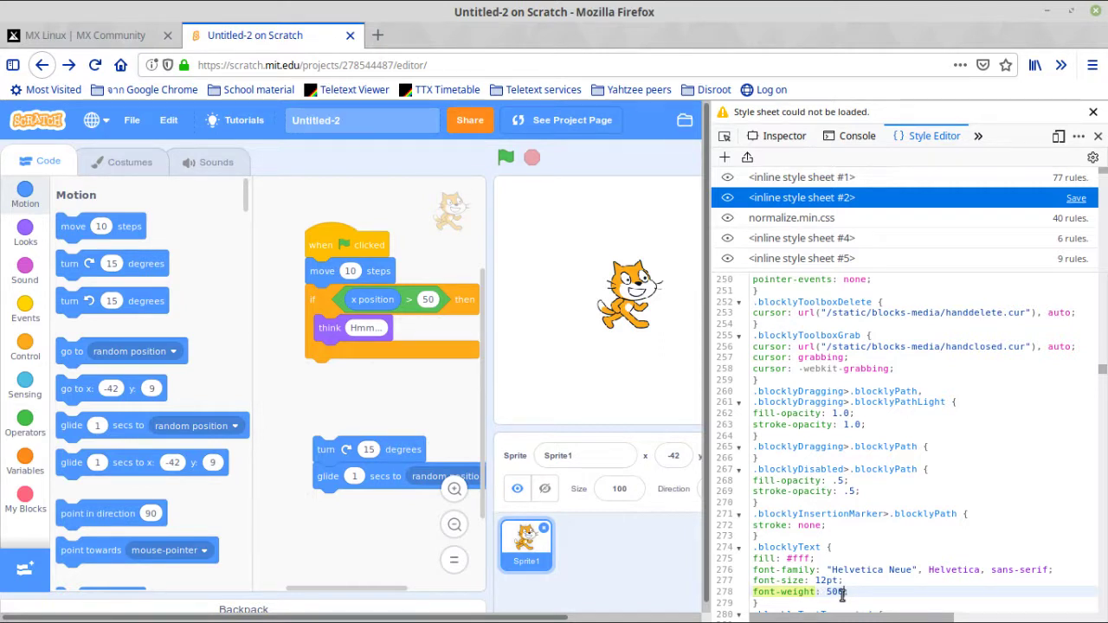
left_click_drag(846, 593, 827, 595)
type("bolder")
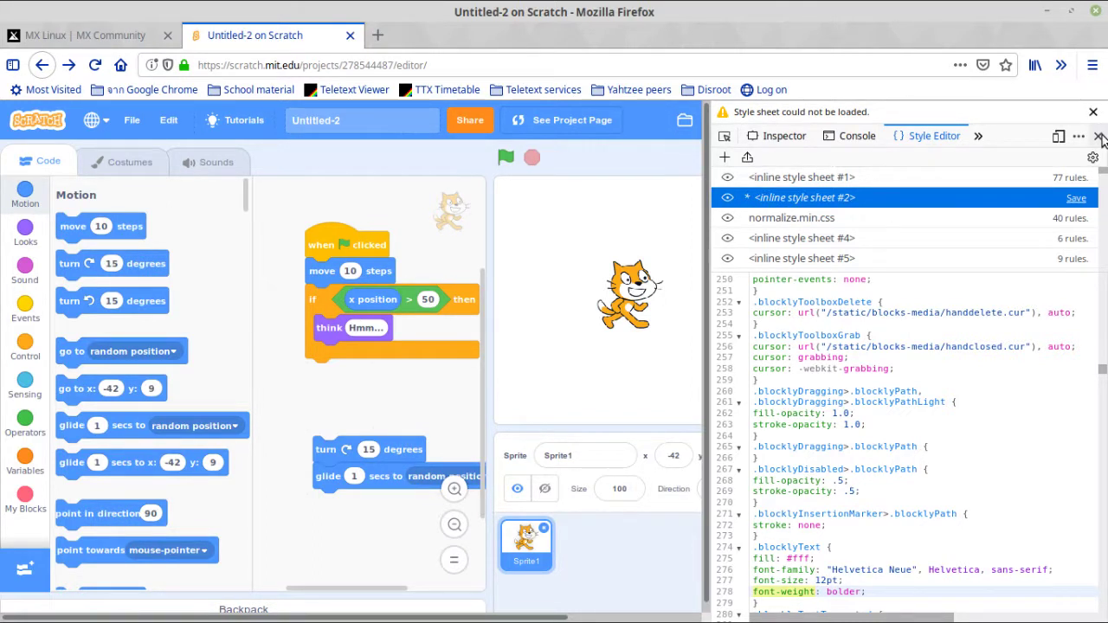
Close DevTools and zoom the Scratch editor page out to 90%.
left_click(1097, 135)
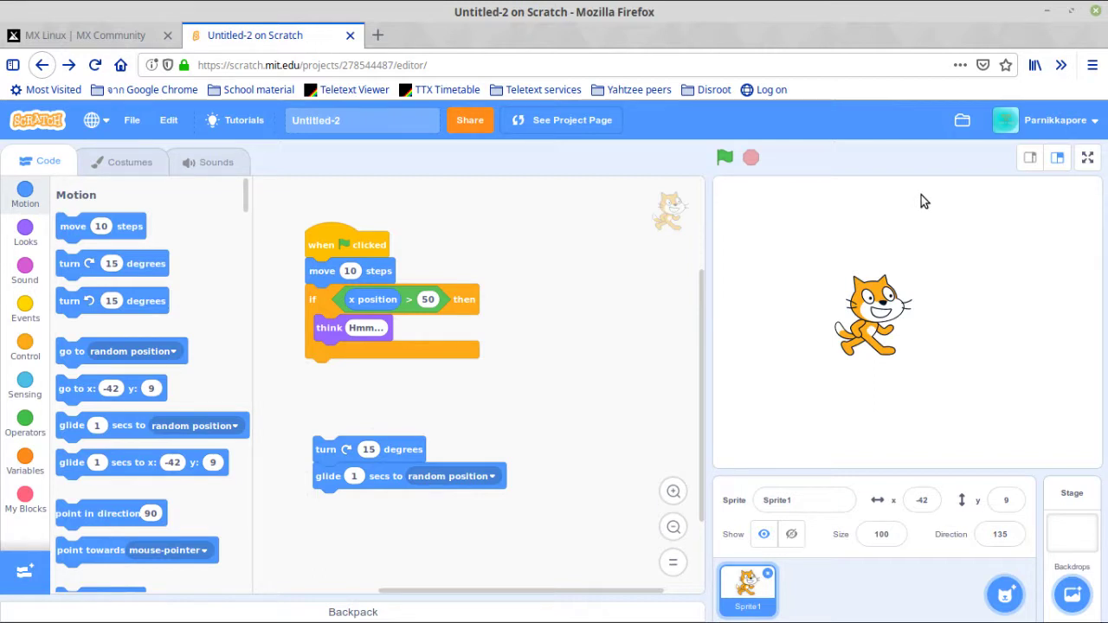
left_click(1092, 65)
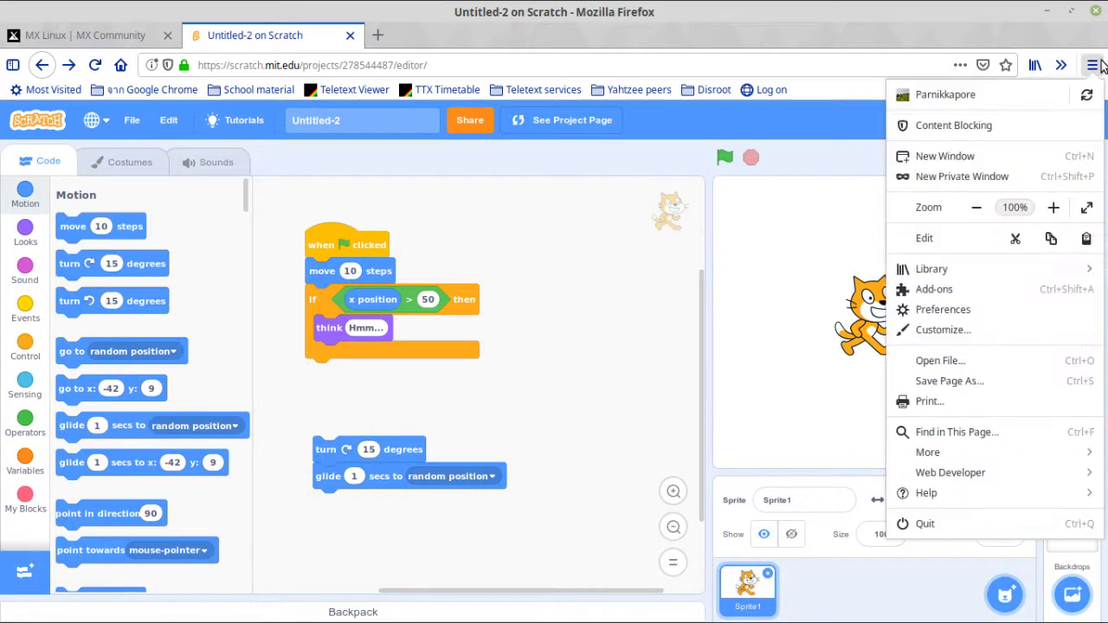
left_click(977, 208)
left_click(613, 312)
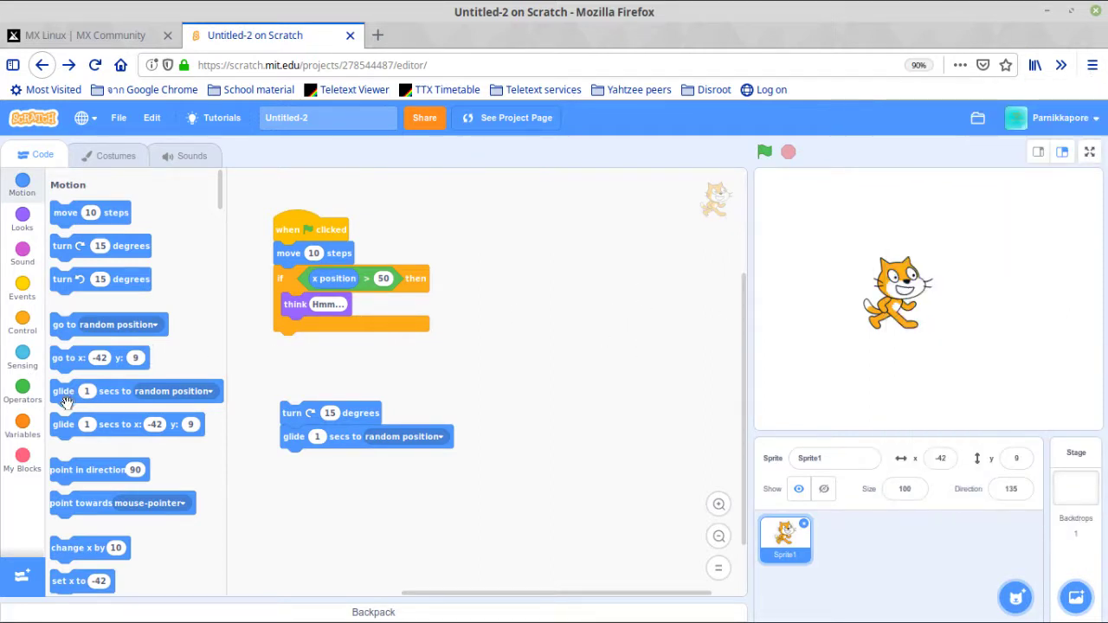
left_click_drag(67, 393, 52, 355)
Delete a glide block, attach a new glide under turn, and delete a stray 'my variable' block.
left_click_drag(295, 442, 351, 499)
right_click(351, 498)
left_click(398, 549)
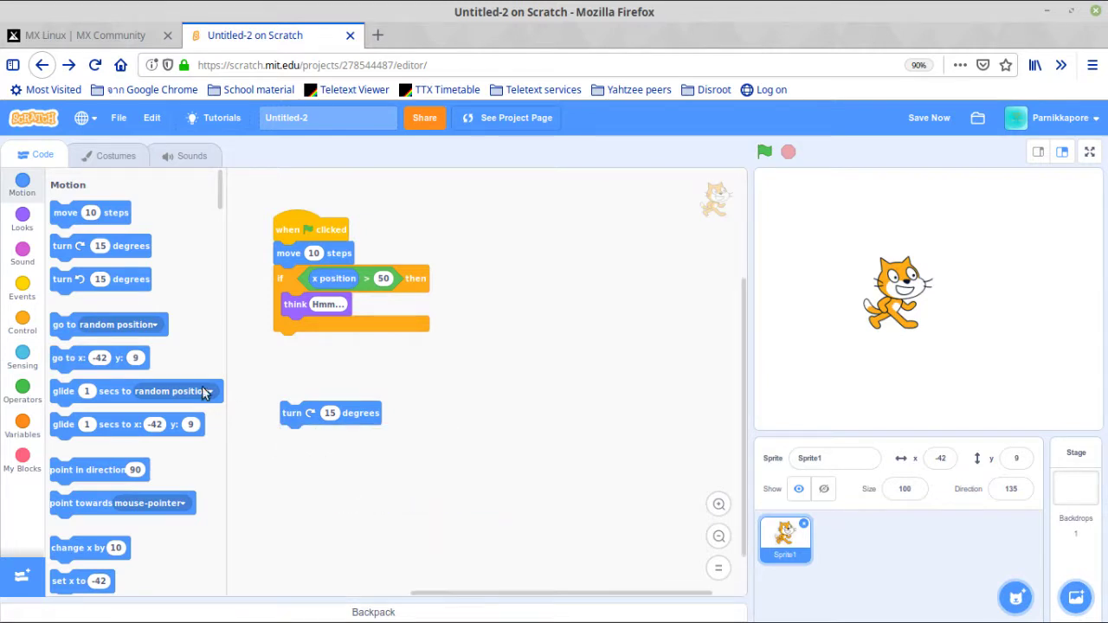
left_click_drag(65, 391, 294, 437)
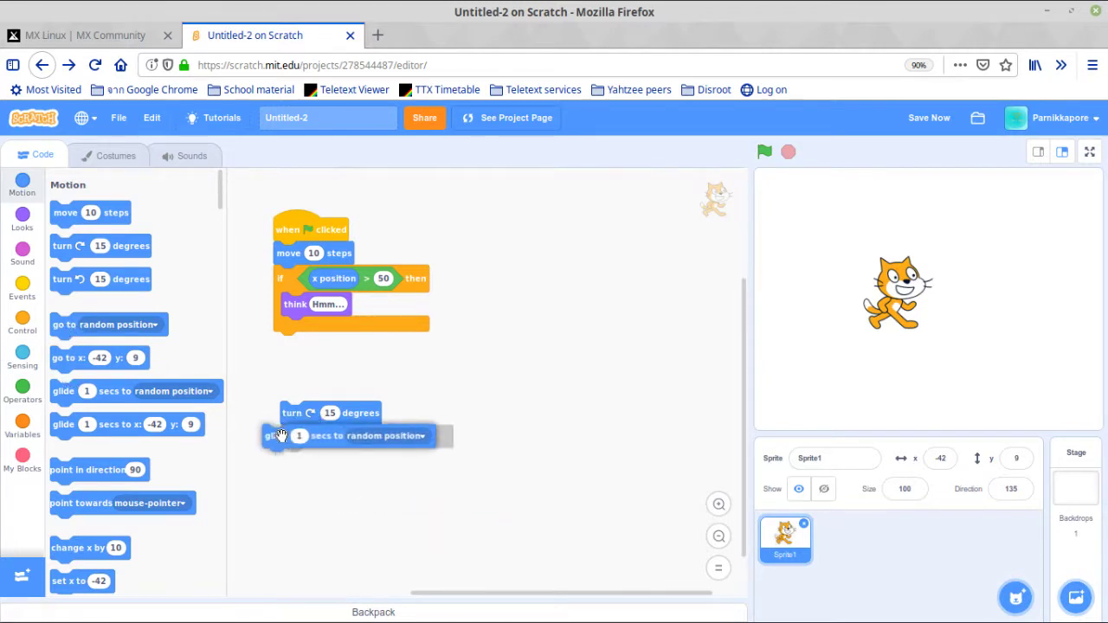
left_click(22, 424)
left_click_drag(92, 233, 509, 394)
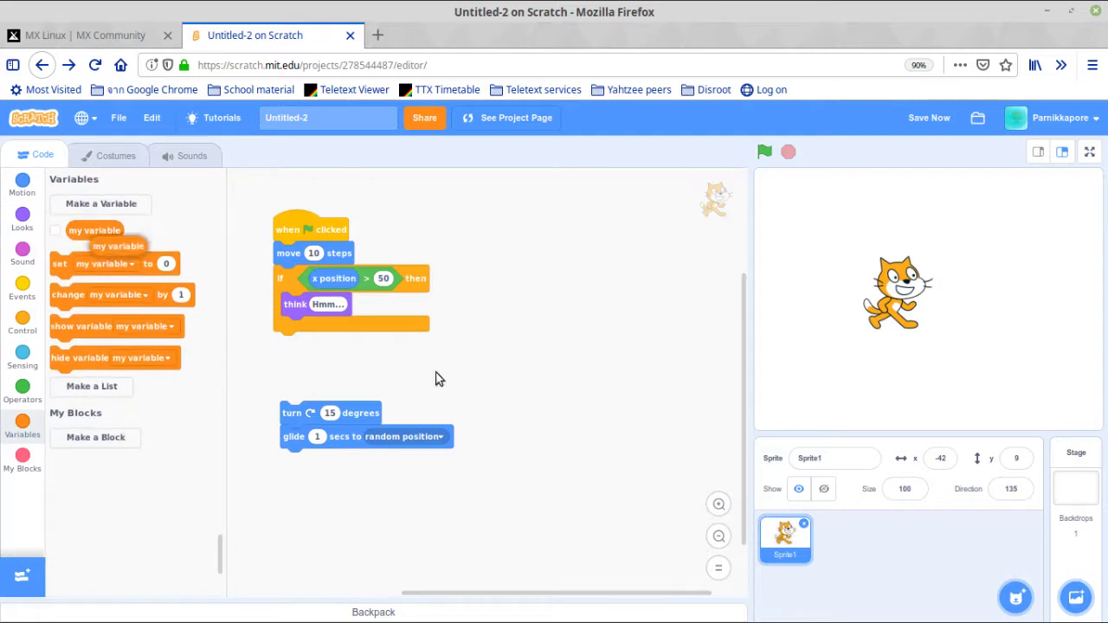
right_click(509, 395)
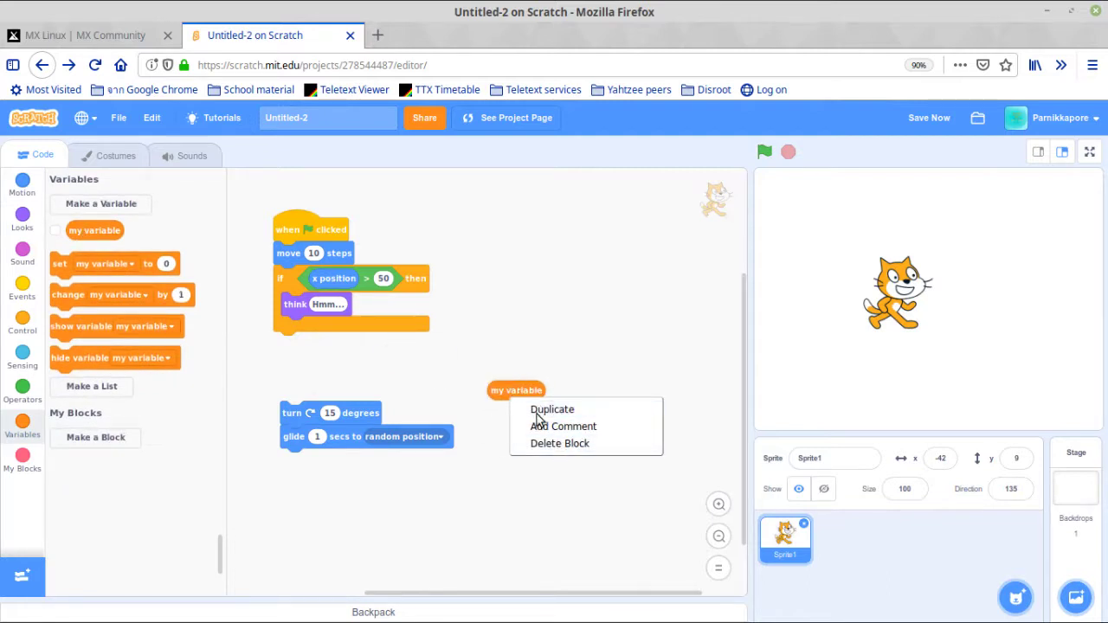
left_click(554, 444)
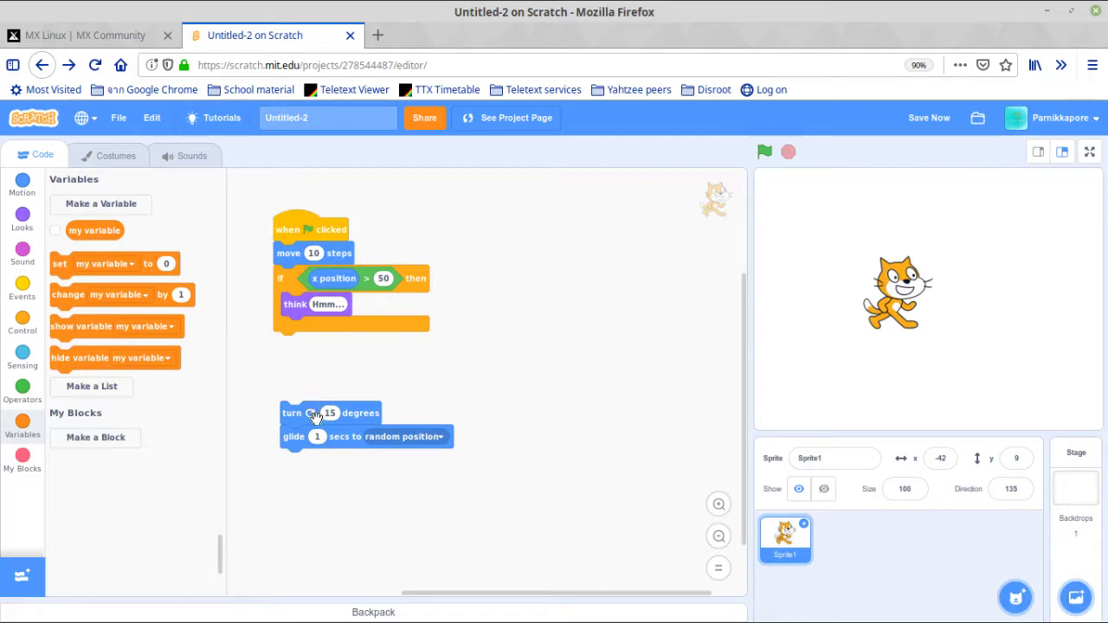
Detach the glide block and place turn 15 degrees under move 10 steps.
left_click_drag(303, 437, 343, 504)
left_click_drag(290, 413, 264, 292)
left_click(22, 185)
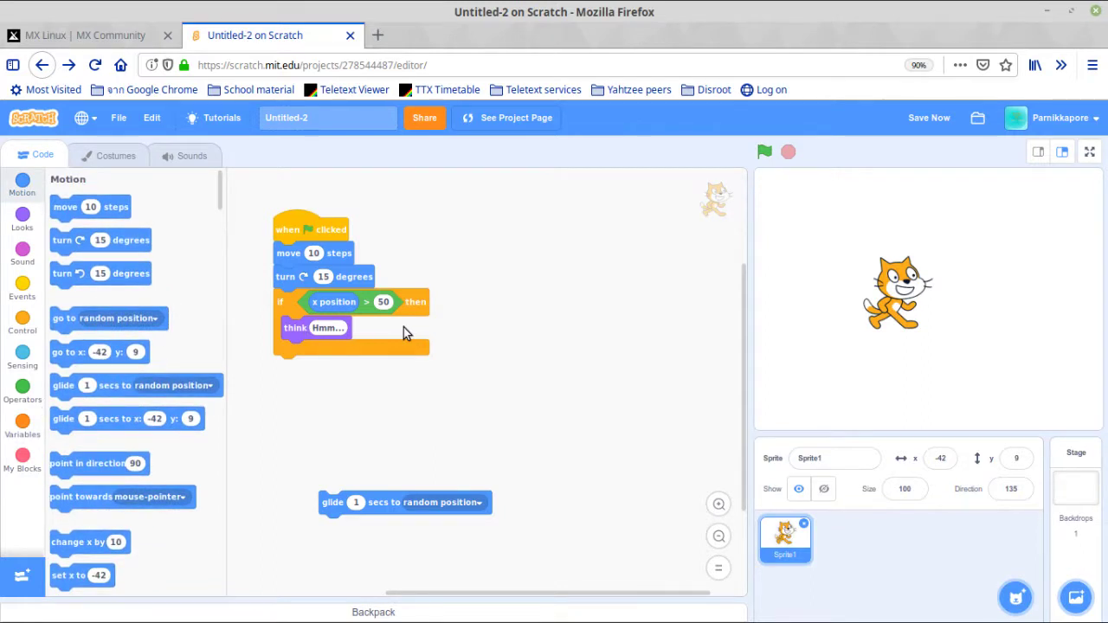
scroll(165, 372, "down", 3)
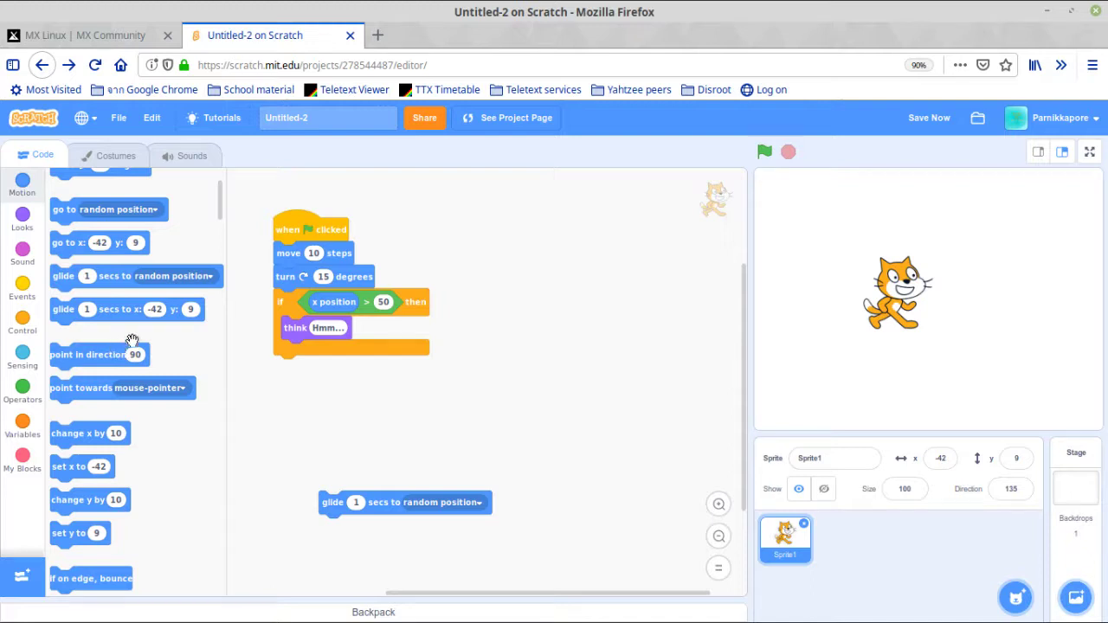
left_click_drag(95, 354, 130, 338)
Run the script five times with the green flag.
left_click(765, 152)
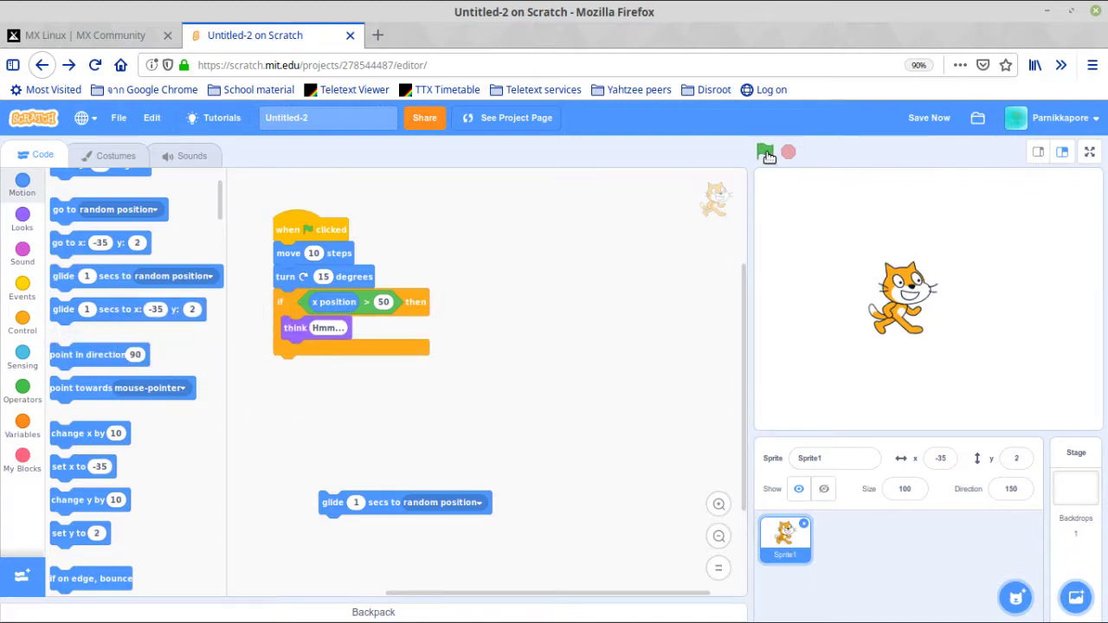
left_click(768, 156)
left_click(767, 155)
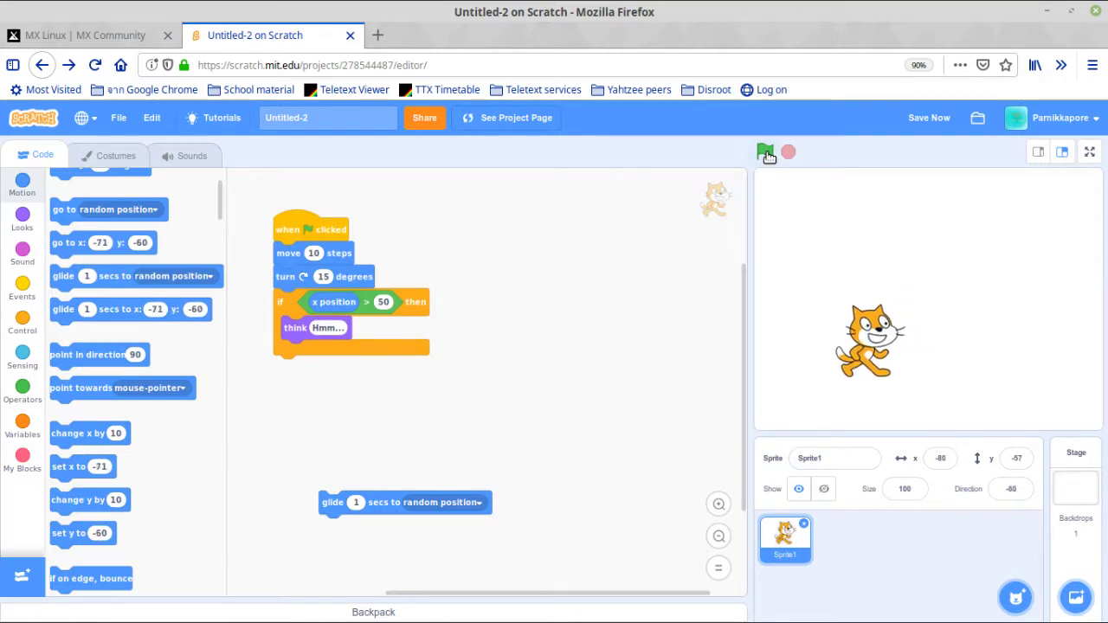
left_click(768, 156)
left_click(768, 156)
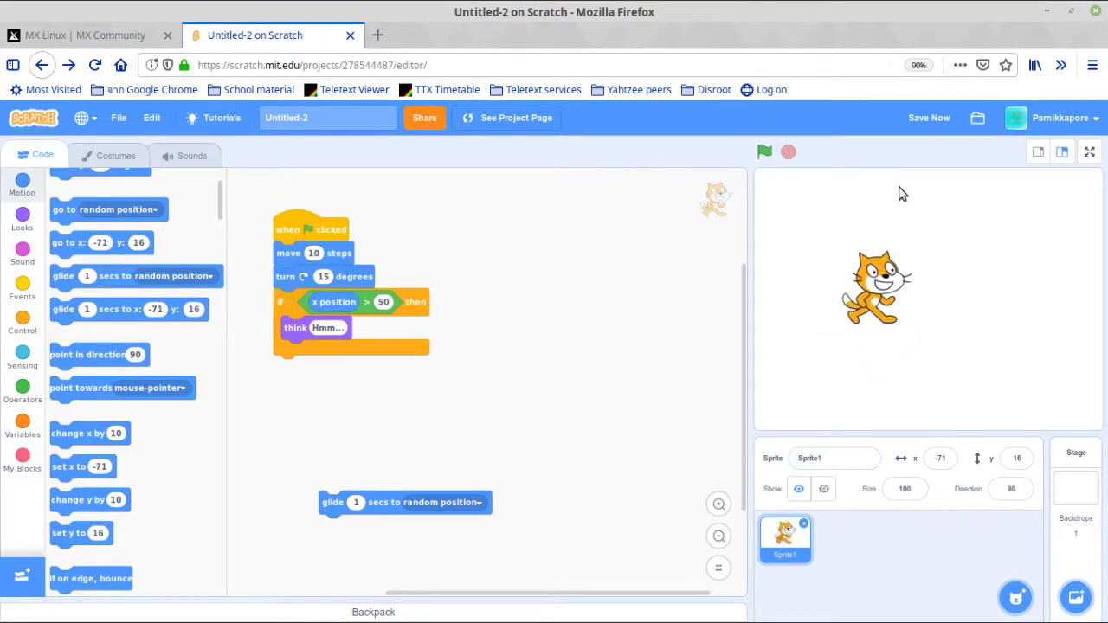
Drag the cat to the stage's upper right and run the script three more times.
left_click_drag(877, 288, 969, 247)
left_click(763, 151)
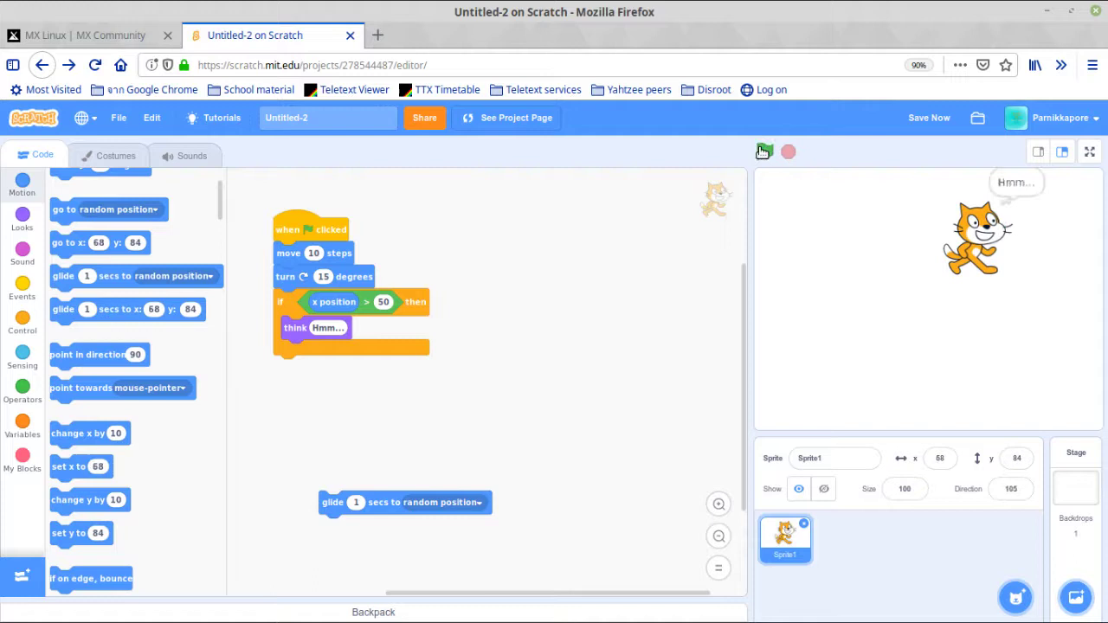
left_click(762, 152)
left_click(763, 152)
left_click(763, 152)
left_click(763, 152)
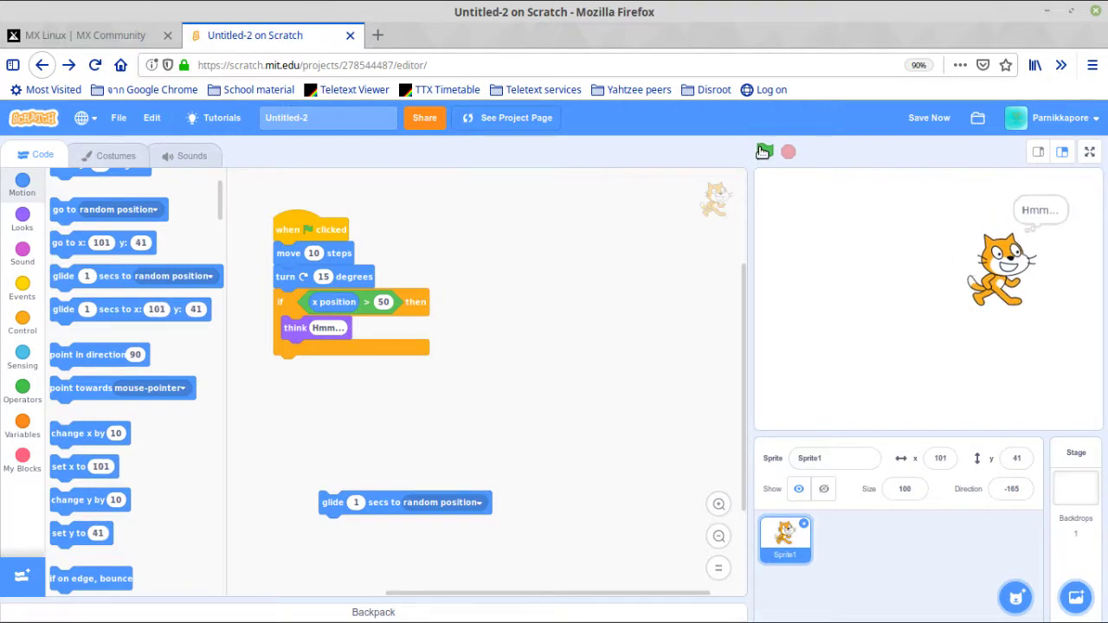